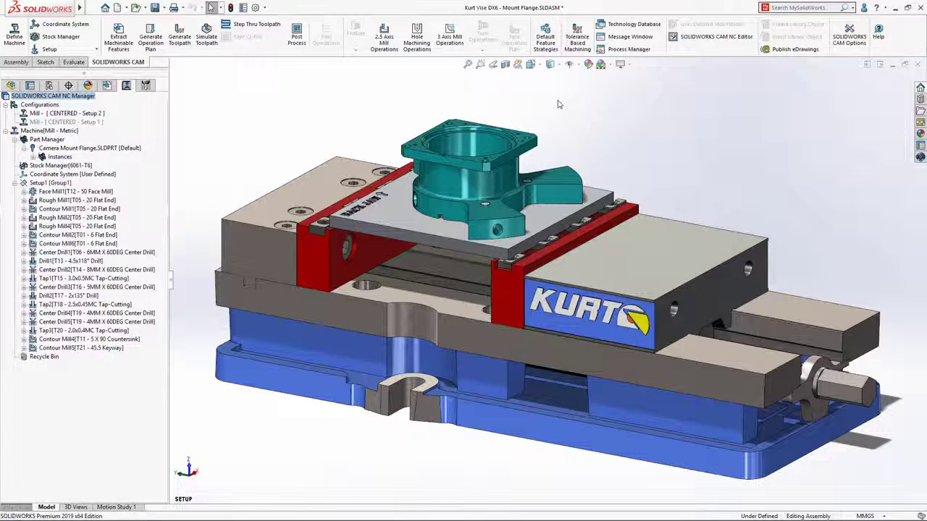
Activate the CENTERED - Setup 1 mill configuration of the vise assembly.
click(534, 64)
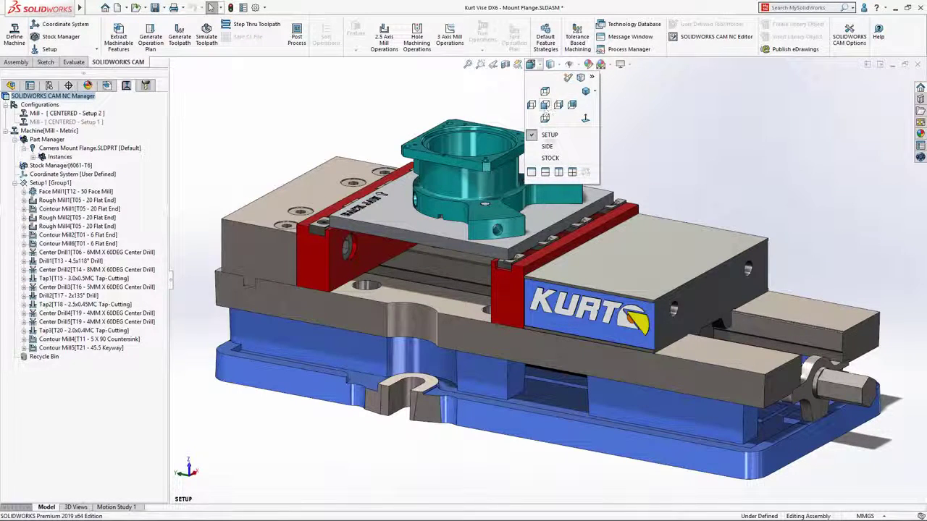
click(549, 157)
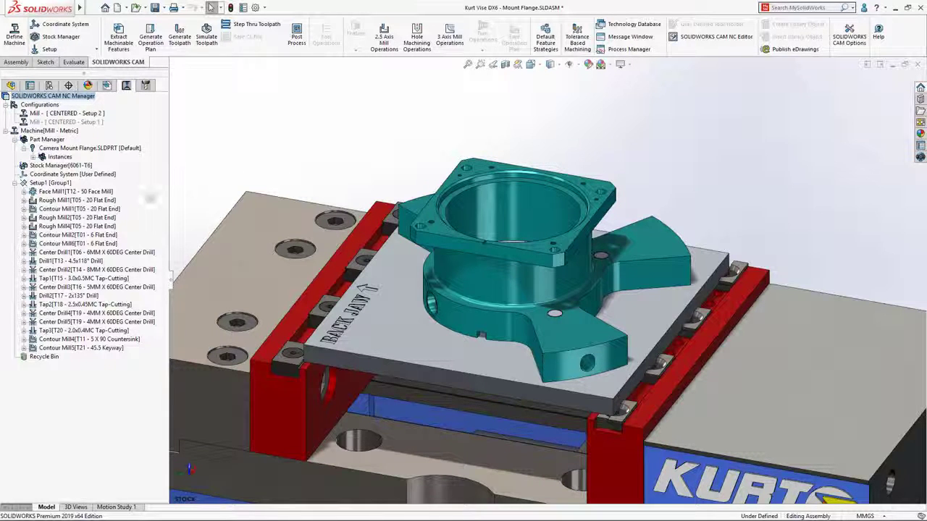
mouse_move(102, 209)
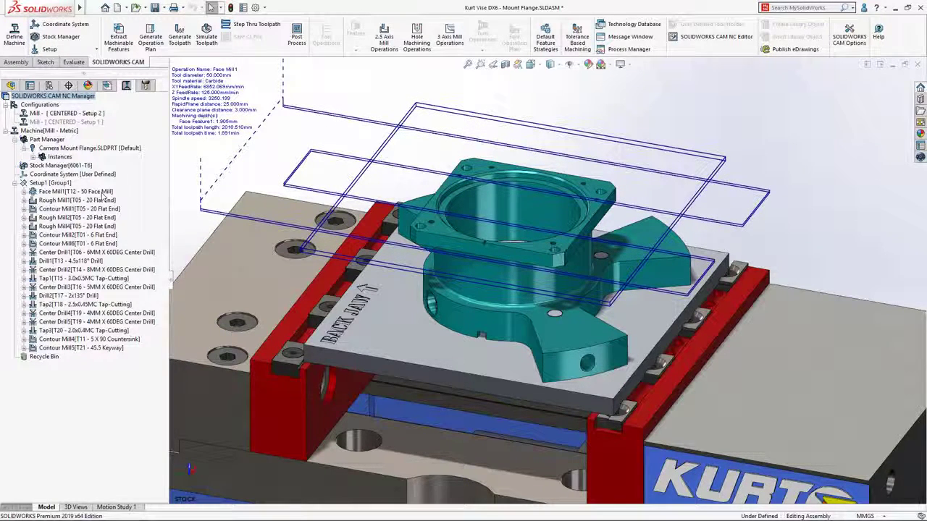
double_click(91, 123)
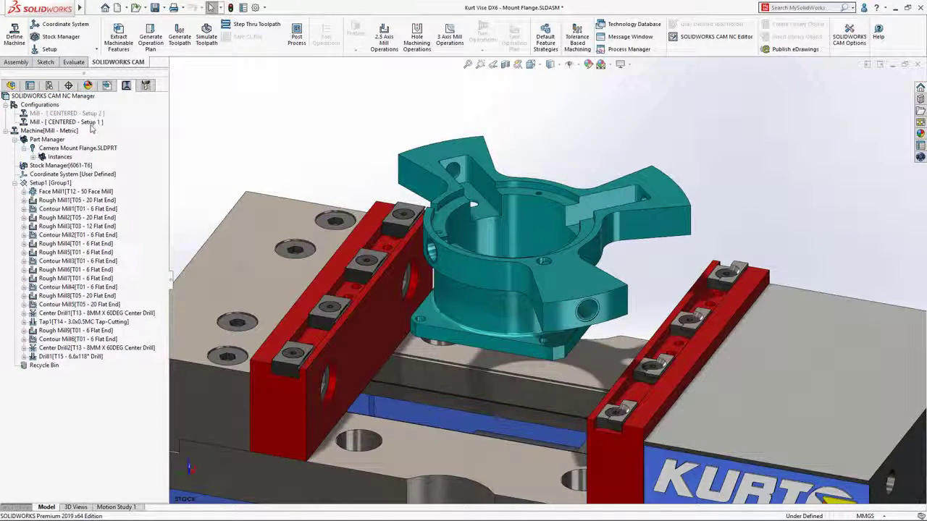
Open the definition of Contour Mill1 and compare its flat end tool with the part in the SIDE view.
mouse_move(95, 195)
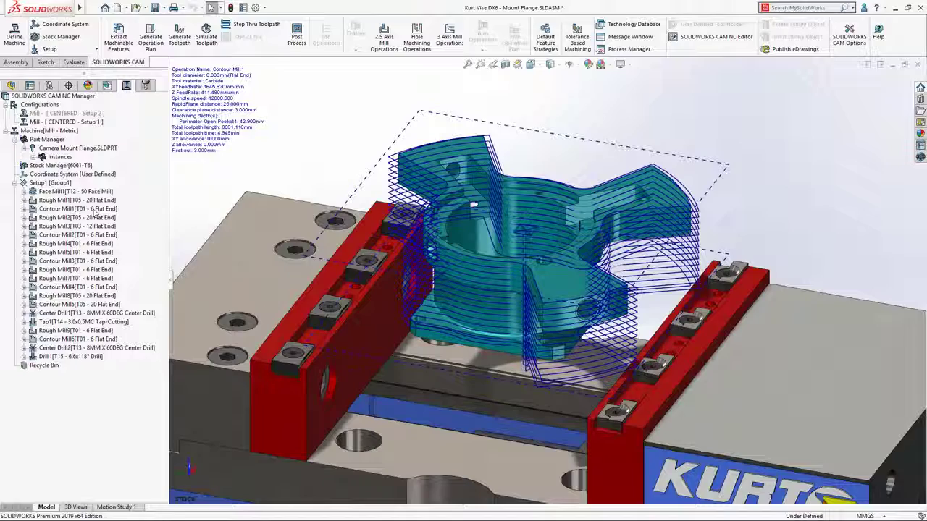
right_click(94, 210)
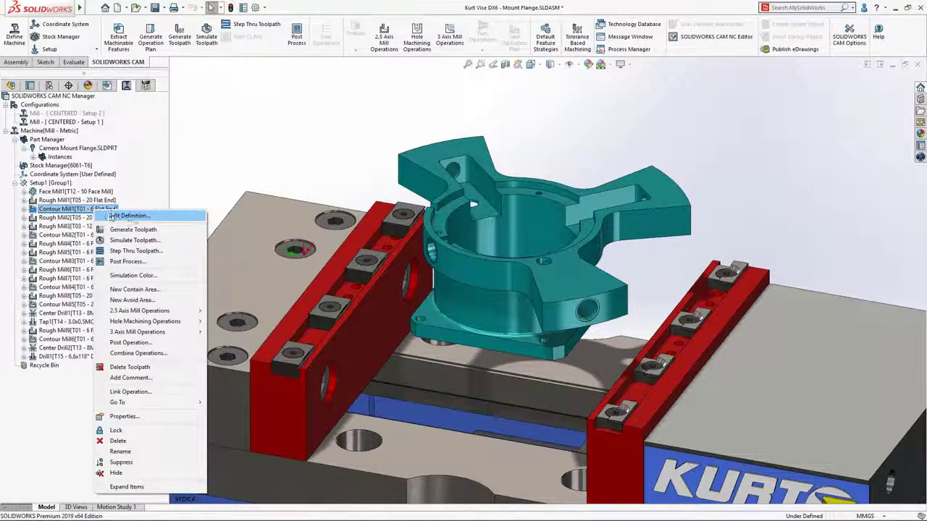
click(135, 216)
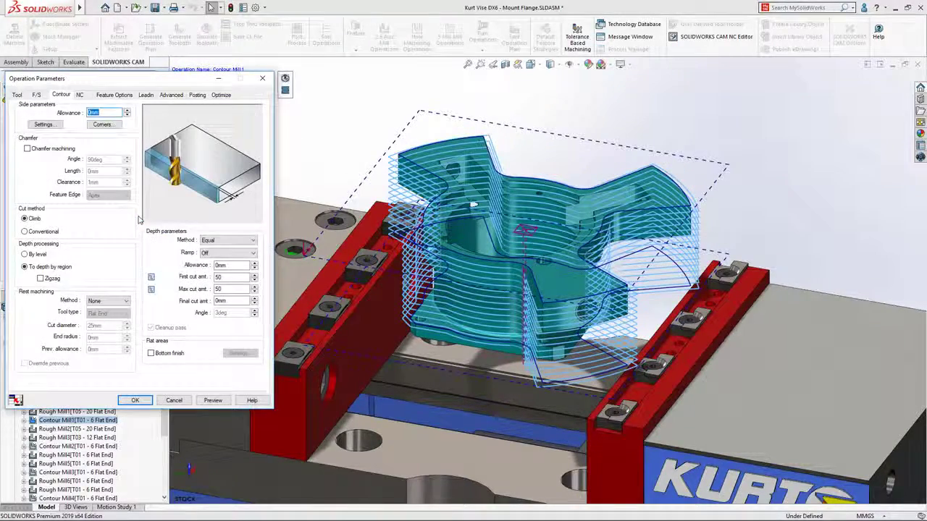
click(531, 63)
click(544, 150)
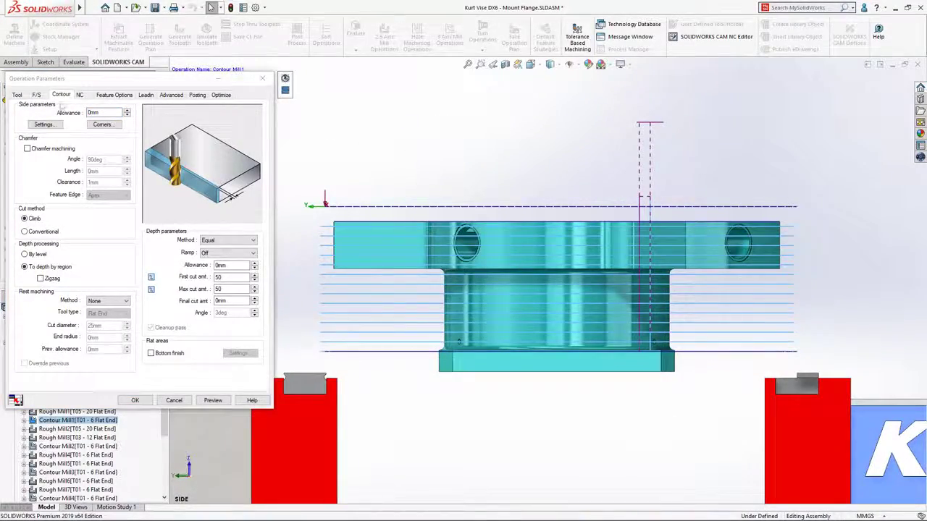
click(17, 95)
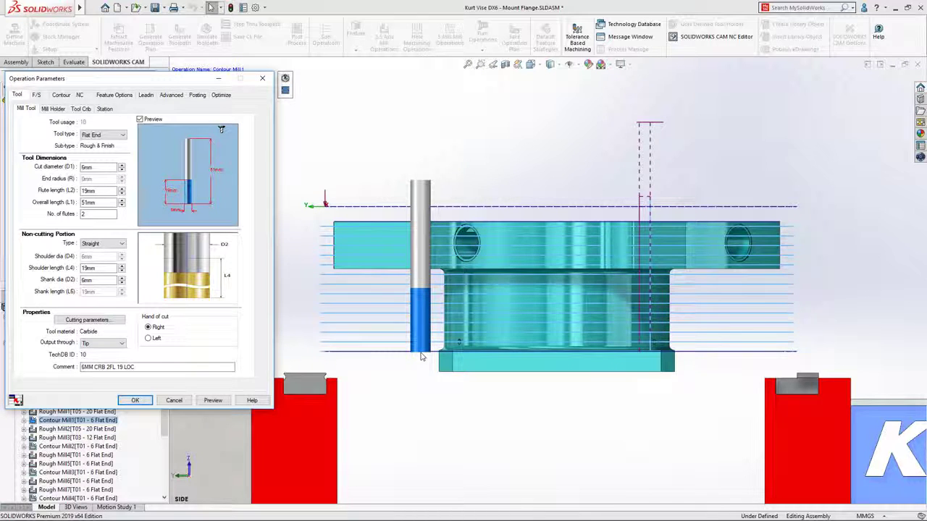
Give the 6 mm flat end tool a Neck non-cutting portion, 80 mm overall length, 4 mm shoulder diameter and 49 mm shank length.
click(107, 244)
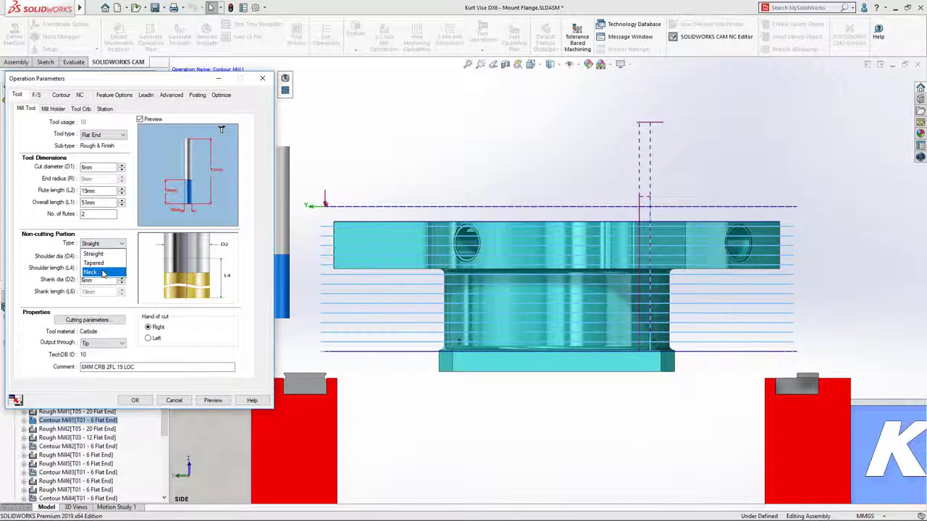
click(103, 273)
double_click(97, 202)
text(8)
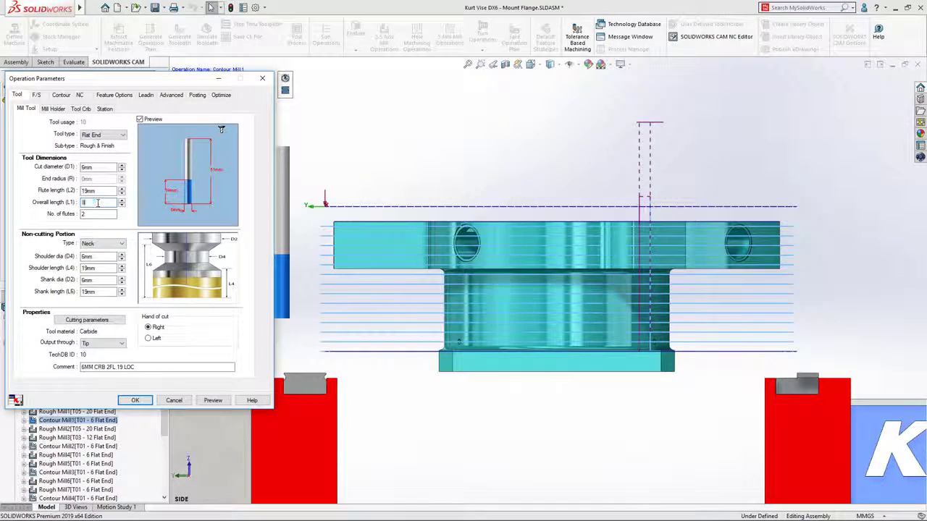
text(0)
double_click(101, 257)
text(4)
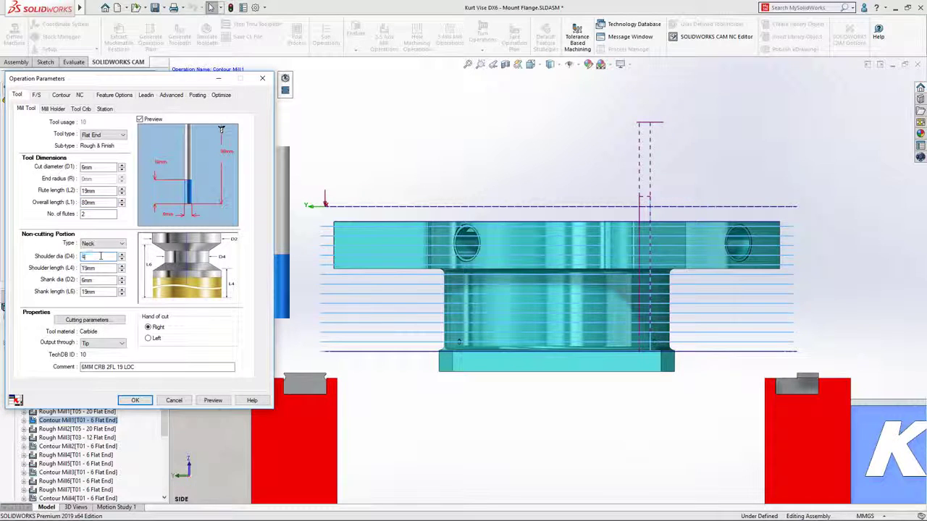
double_click(98, 291)
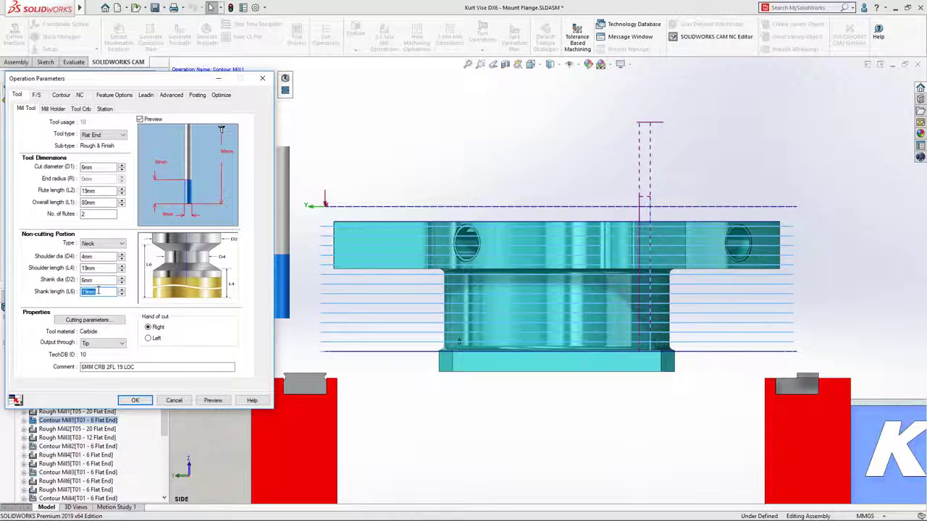
click(99, 281)
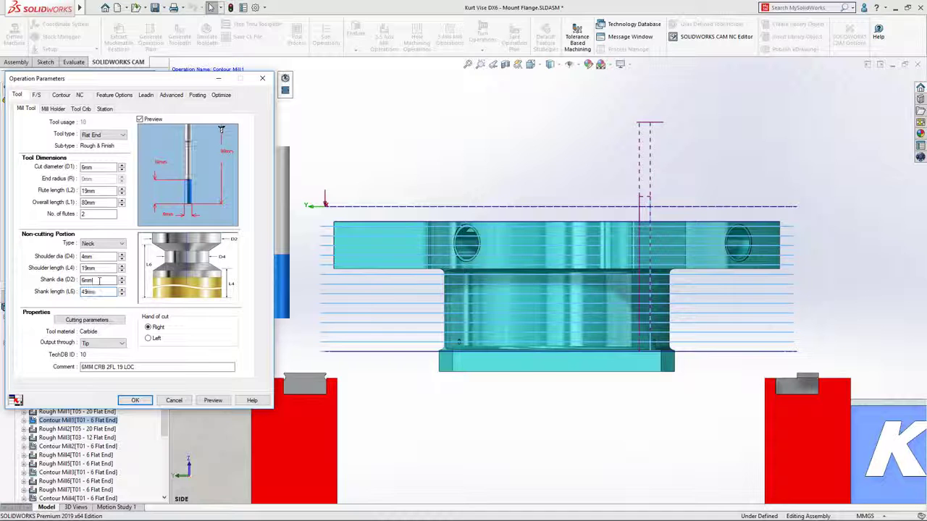
drag(275, 287, 418, 356)
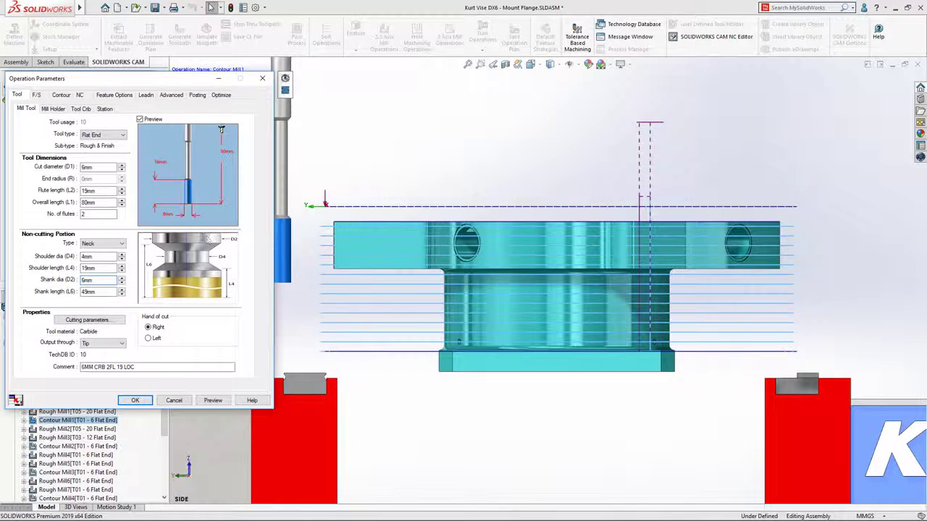
Set the mill holder's protrusion for the Contour Mill1 tool to 55 mm.
click(55, 110)
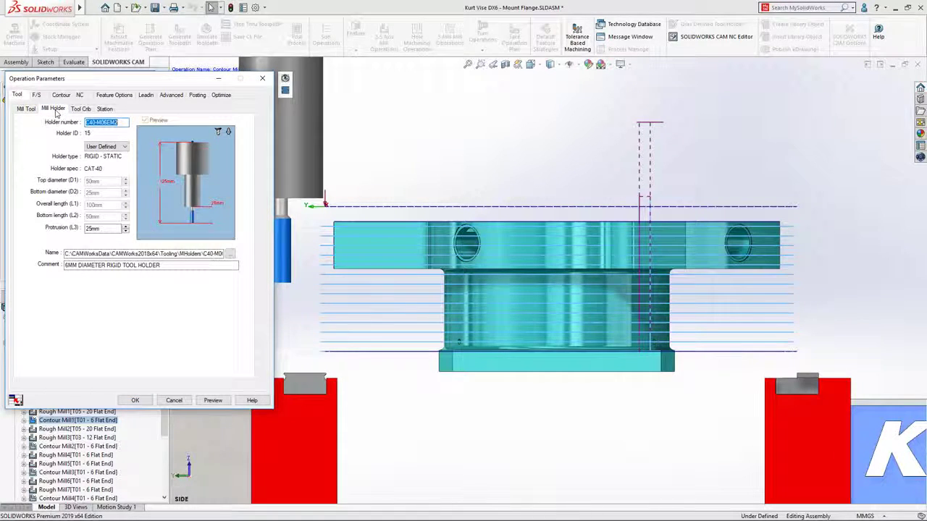
double_click(105, 229)
text(55)
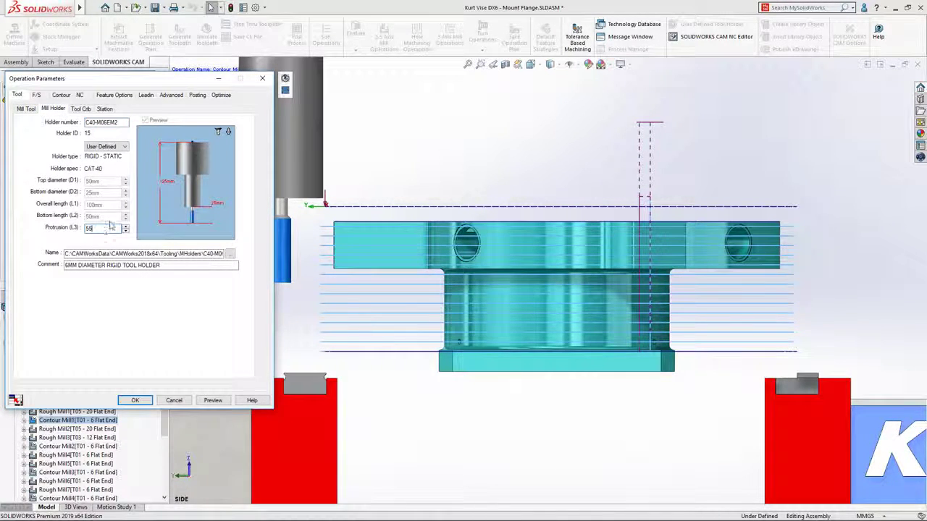
key(Tab)
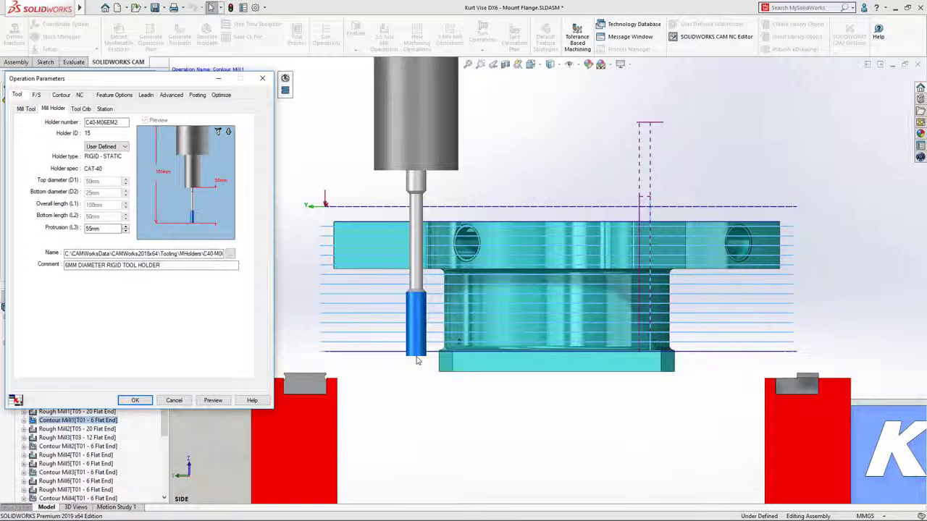
Enable corner slowdown at sharp corners for Contour Mill1 and accept the parameters, adding the modified cutter as a new tool.
click(36, 95)
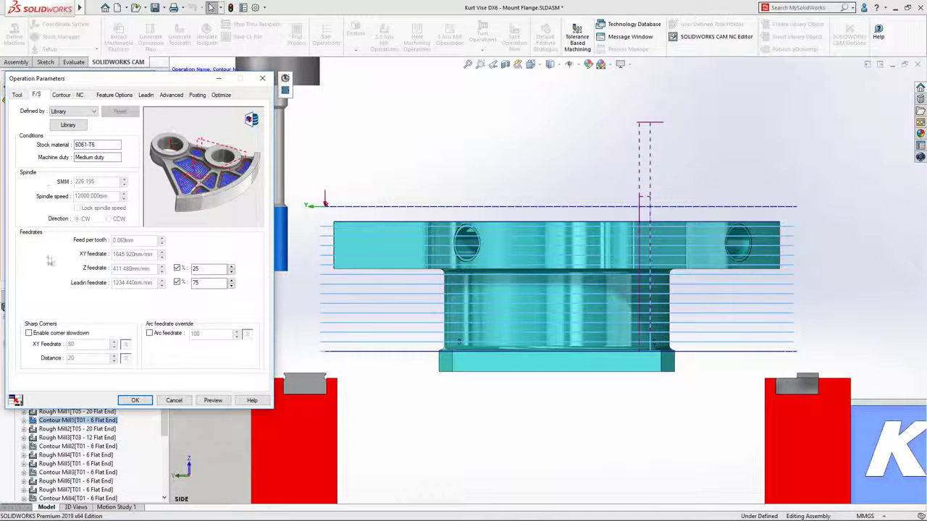
click(29, 333)
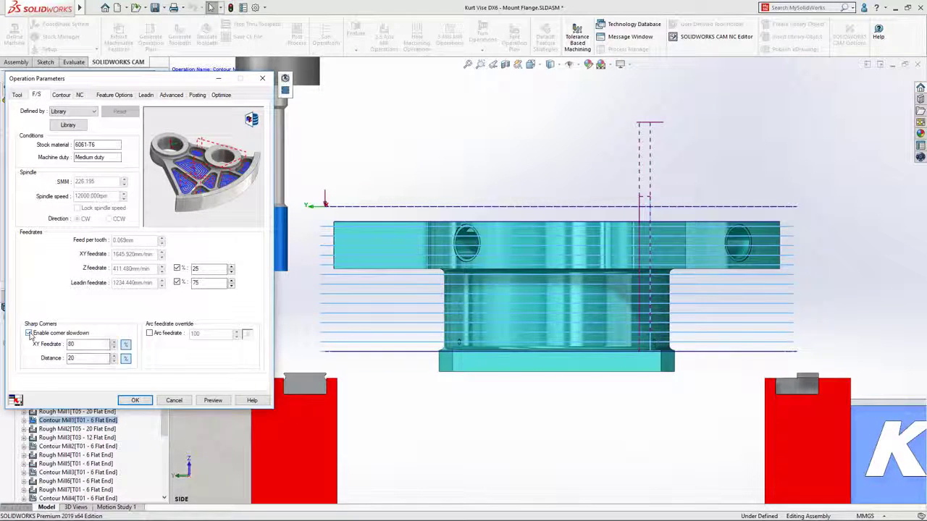
click(136, 401)
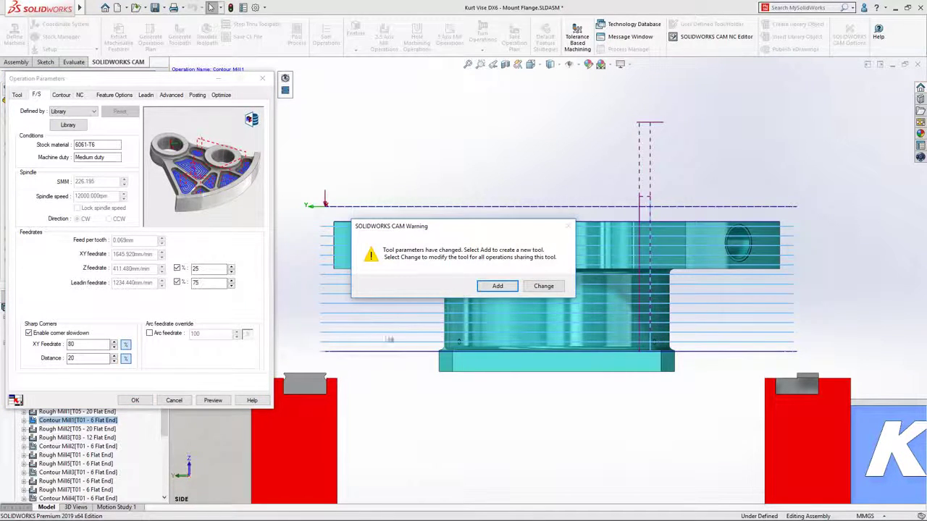
click(489, 285)
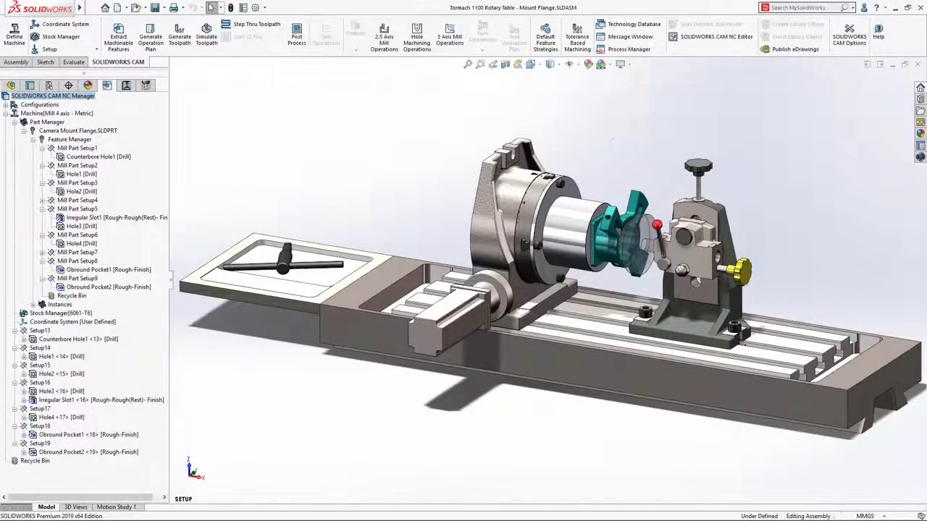
Open the mill Default Feature Strategies in the Technology Database and look through the Default strategy set.
right_drag(613, 139, 631, 165)
drag(531, 167, 659, 262)
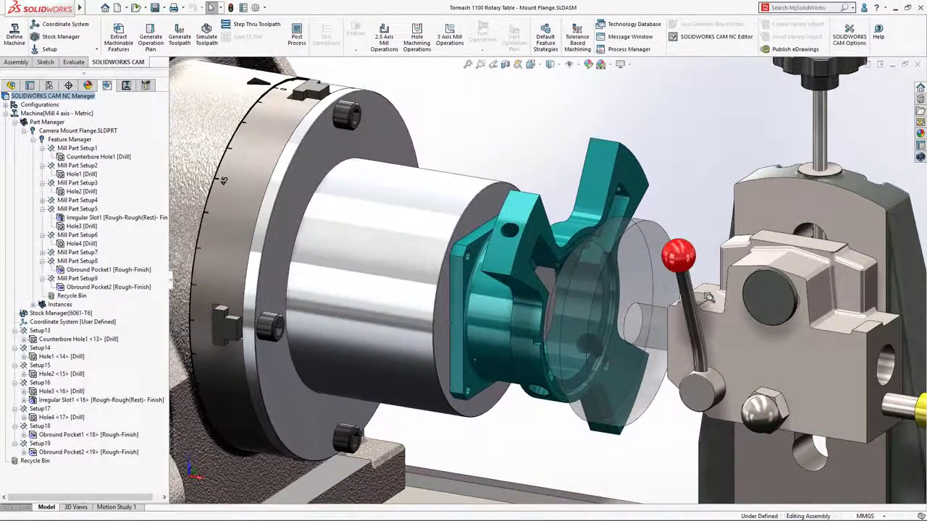
click(631, 24)
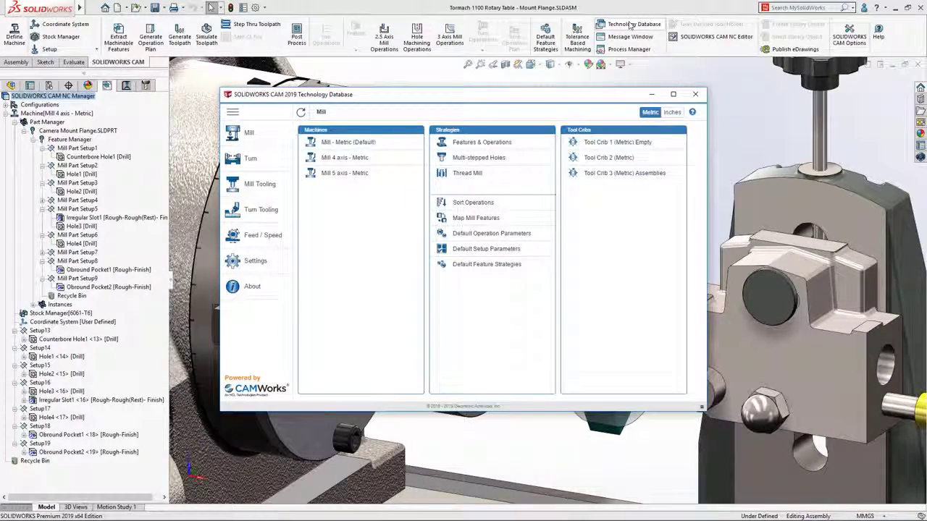
click(494, 266)
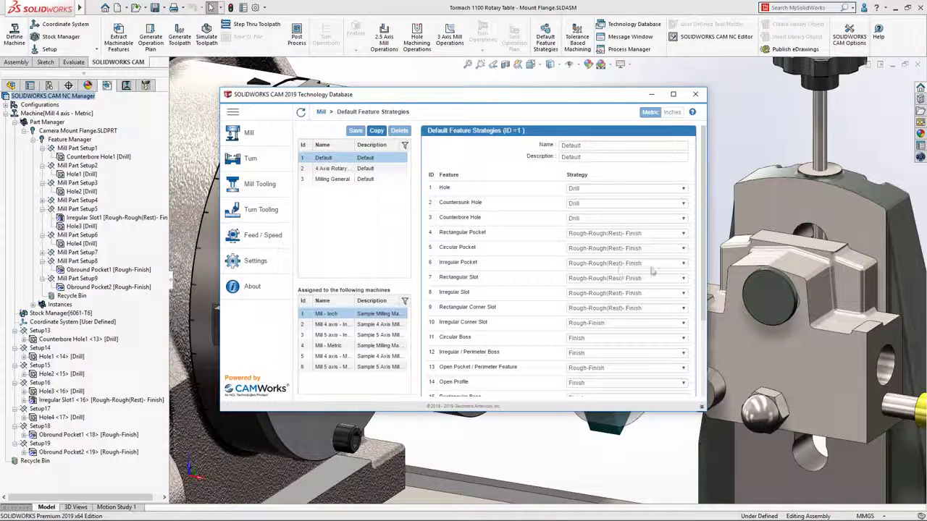
mouse_move(702, 267)
mouse_down()
mouse_move(708, 325)
mouse_move(706, 264)
mouse_up()
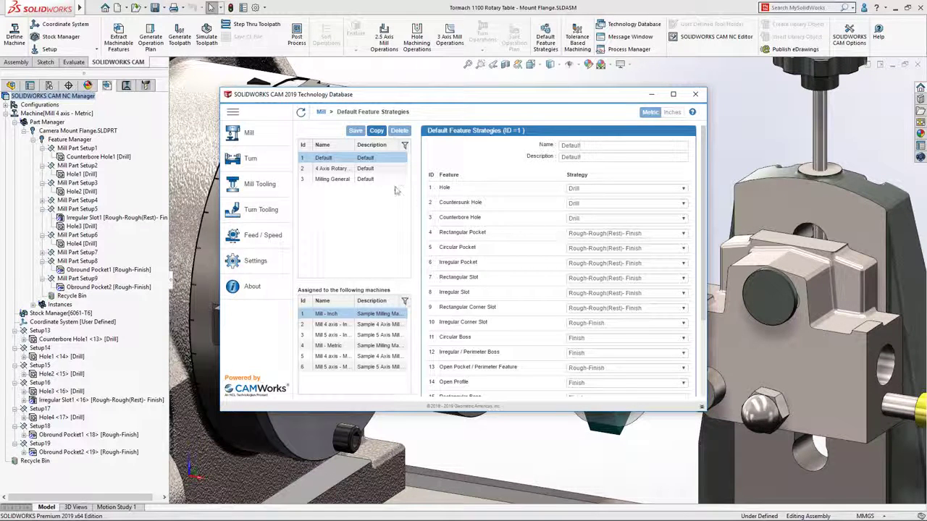
In the 4 Axis Rotary Table strategies, set Rectangular Corner Slot to Rough-Finish-EdgeBreak and Circular Boss to Finish-EdgeBreak, and save them.
click(339, 168)
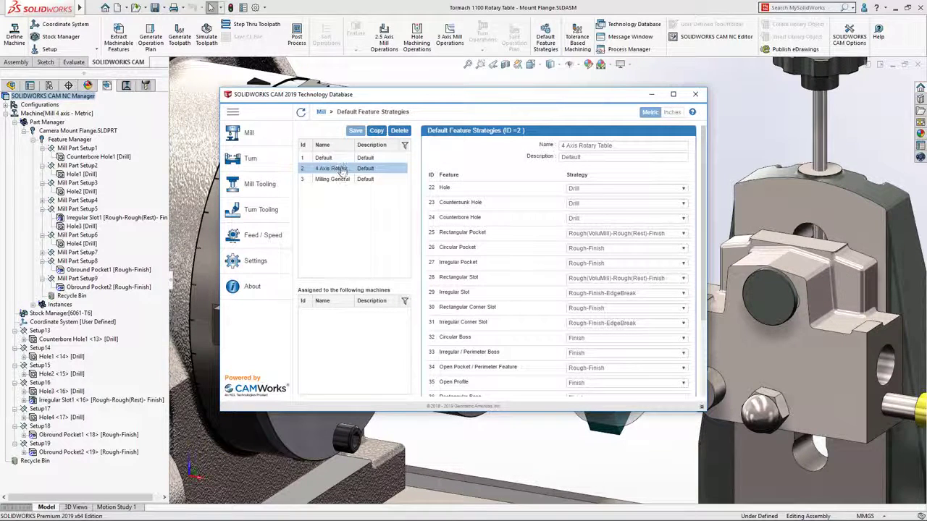
click(592, 308)
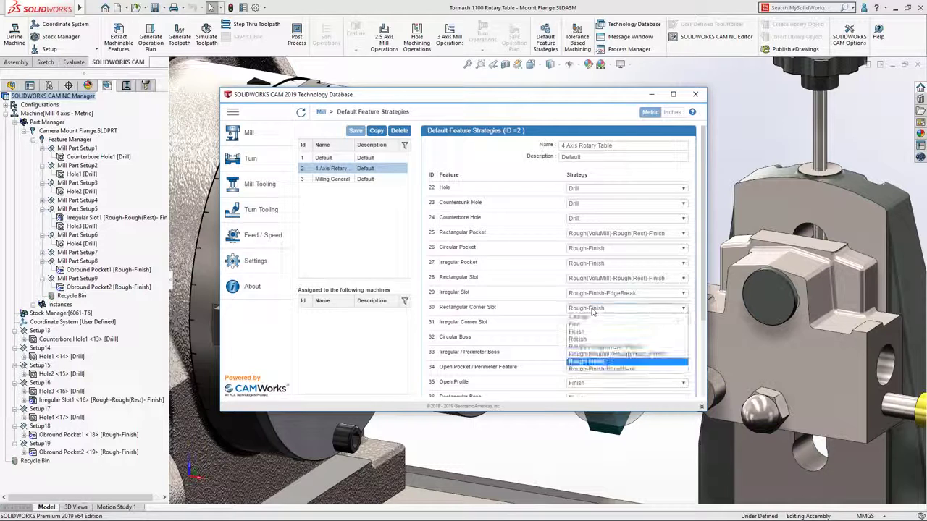
click(591, 370)
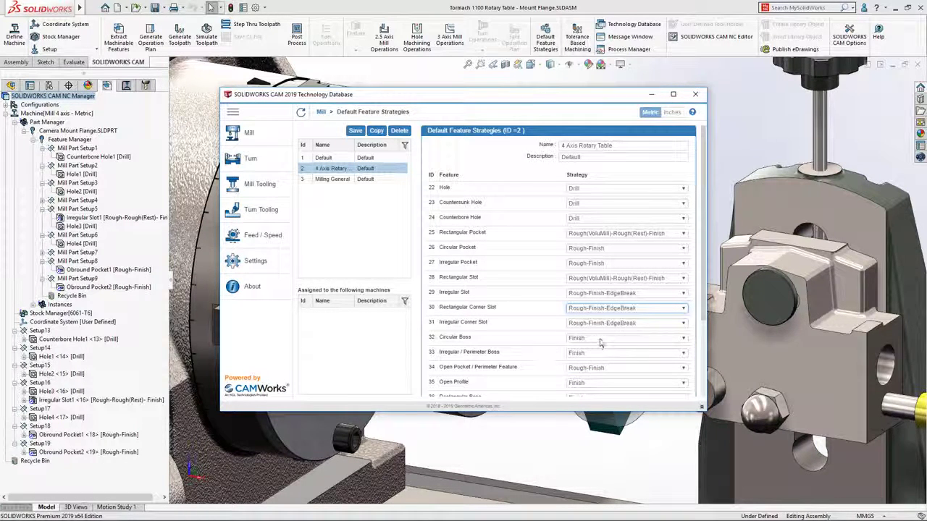
click(600, 341)
click(600, 377)
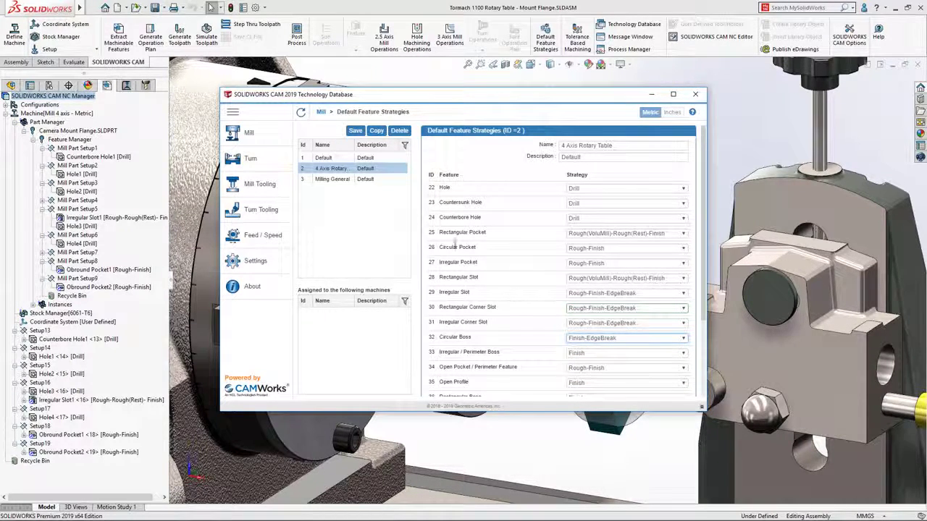
click(356, 132)
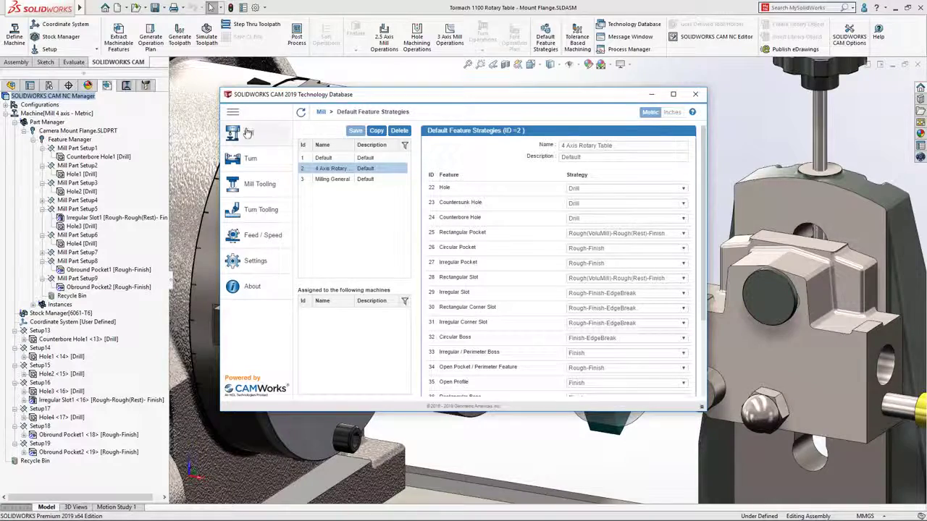
Assign the 4 Axis Rotary Table default feature strategies to the Mill 4 axis - Metric machine and close the Technology Database.
click(248, 133)
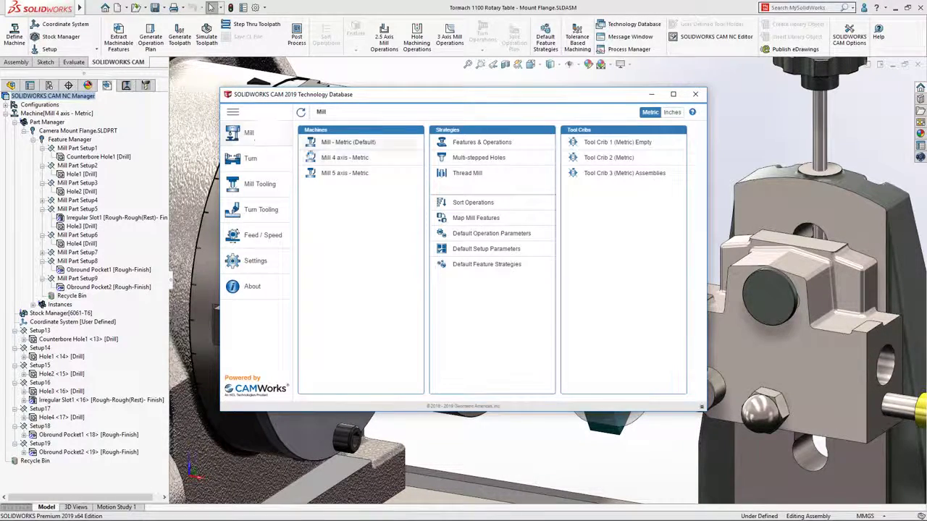
click(344, 160)
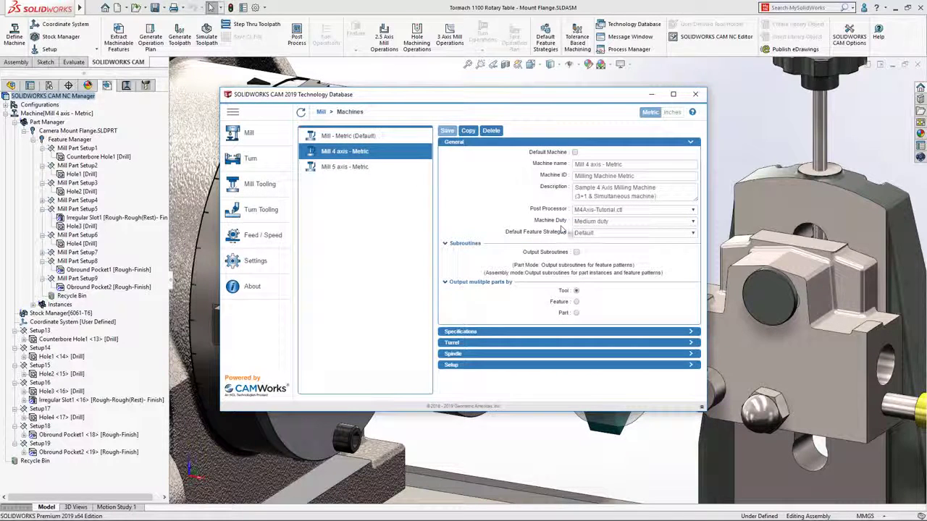
click(589, 235)
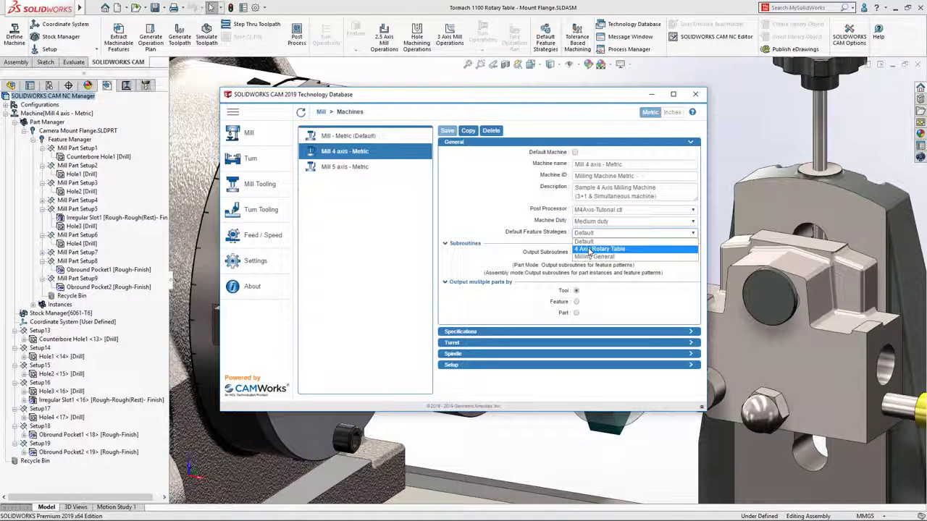
click(590, 250)
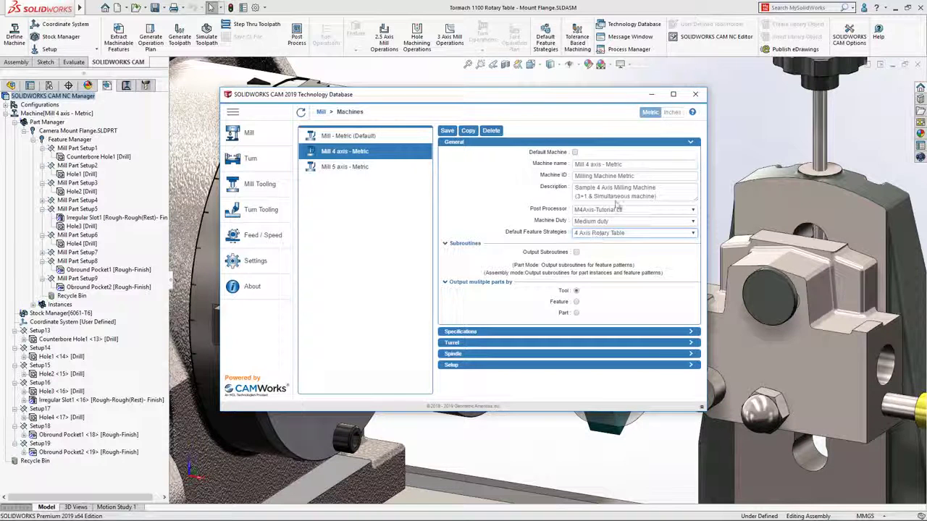
click(695, 94)
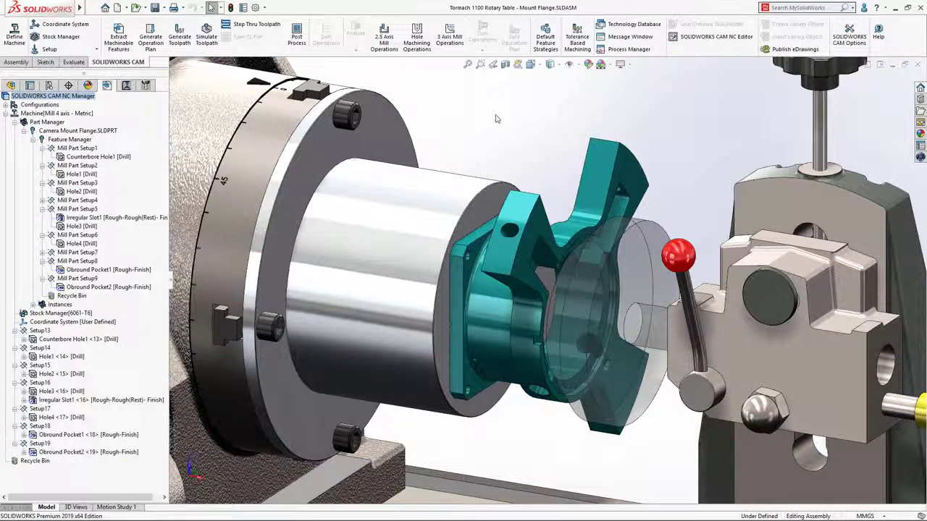
Edit the end conditions of Hole2 in Mill Part Setup3, setting direction 1 to Blind with a 2 mm depth.
right_drag(495, 119, 521, 147)
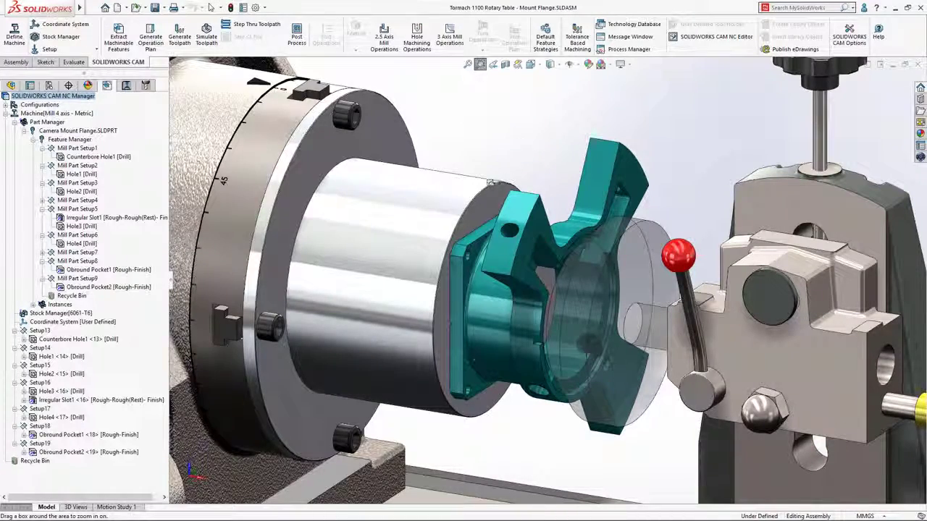
drag(398, 287, 552, 427)
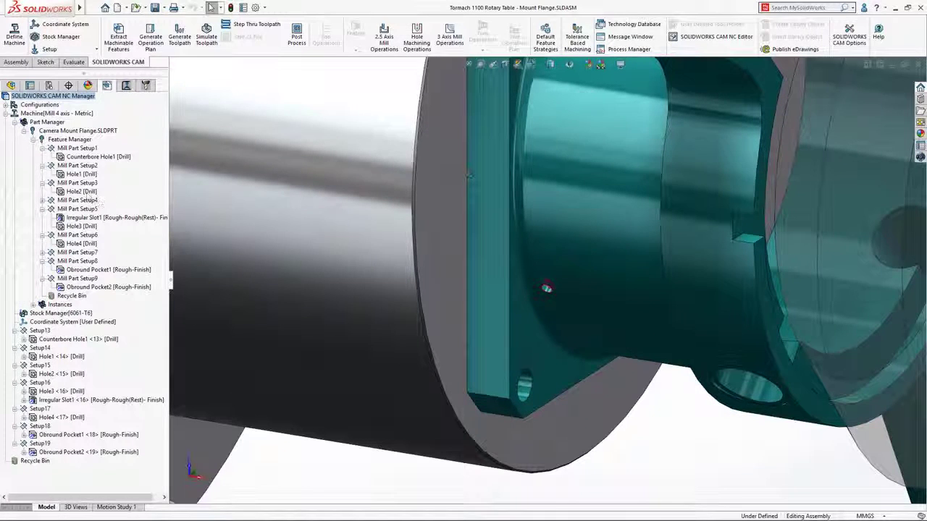
right_click(87, 194)
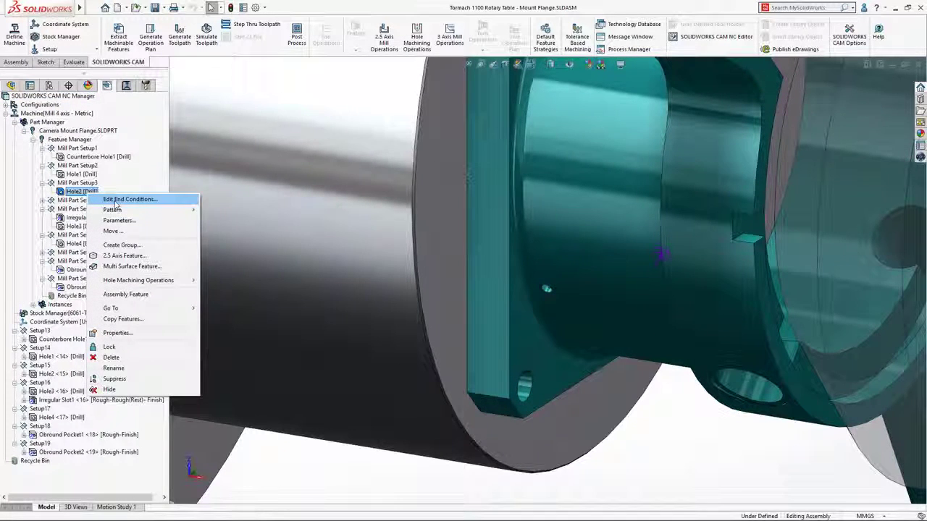
click(115, 201)
click(92, 242)
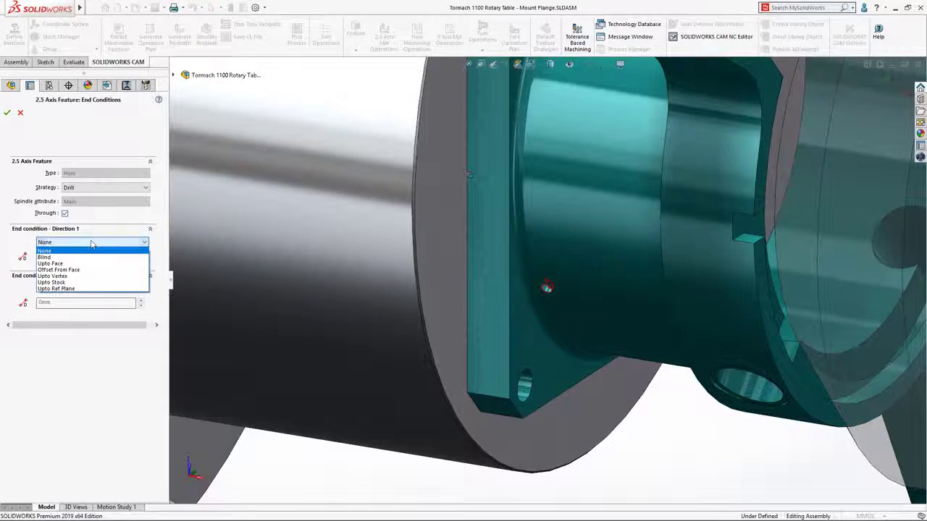
click(65, 250)
click(62, 255)
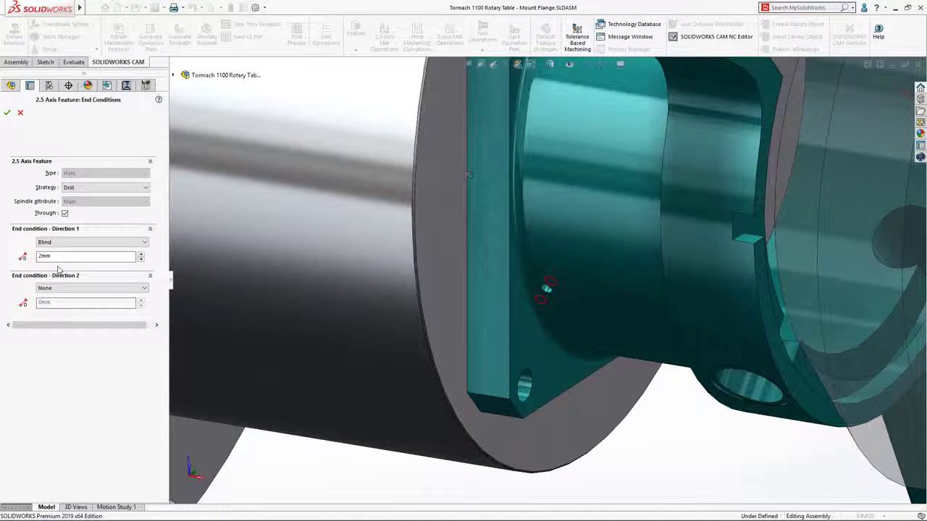
Set the hole's direction 2 end condition to Blind with a 3 mm depth and accept the end conditions.
click(72, 288)
click(52, 298)
click(54, 302)
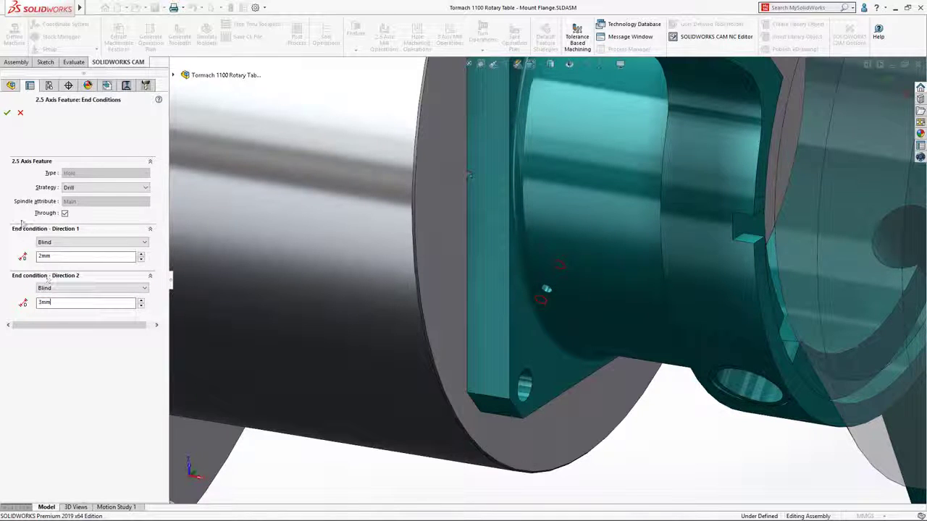
click(8, 113)
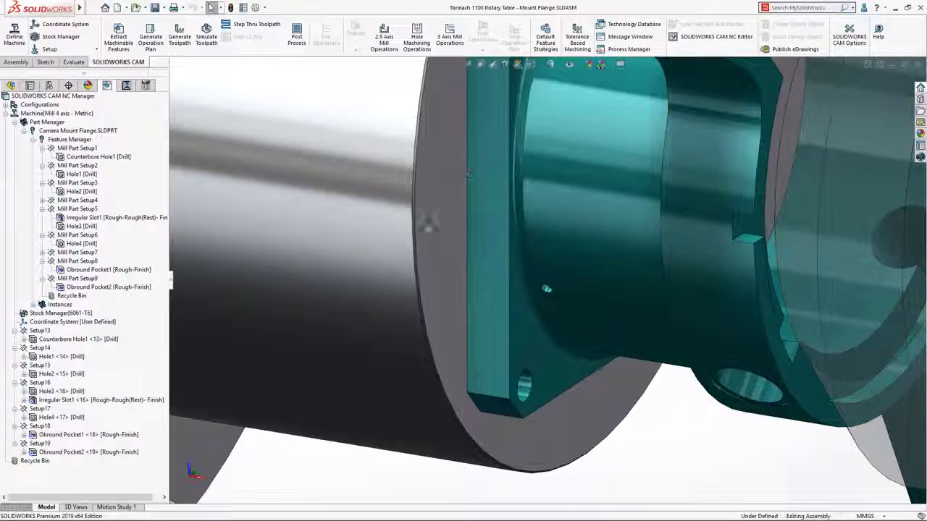
Open the Move settings for Obround Pocket2 in Mill Part Setup9.
middle_drag(569, 231, 537, 411)
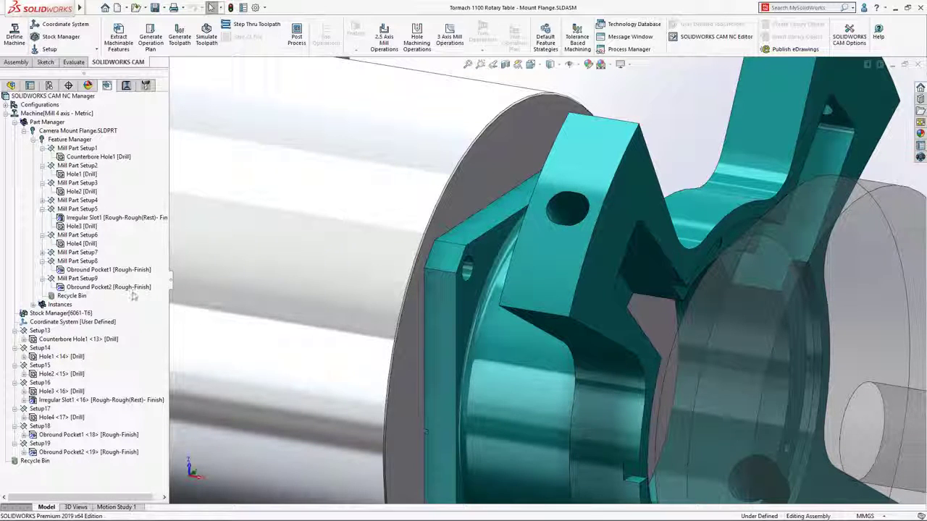
right_click(114, 288)
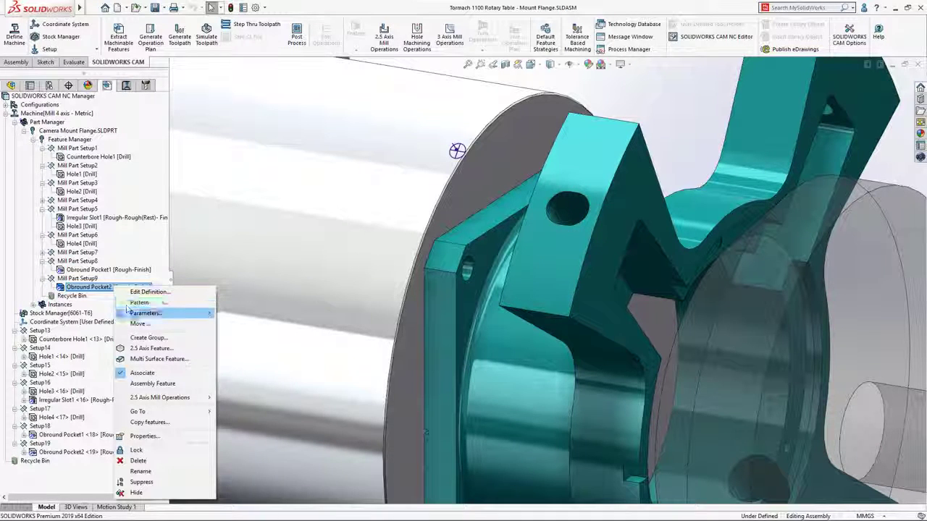
click(141, 323)
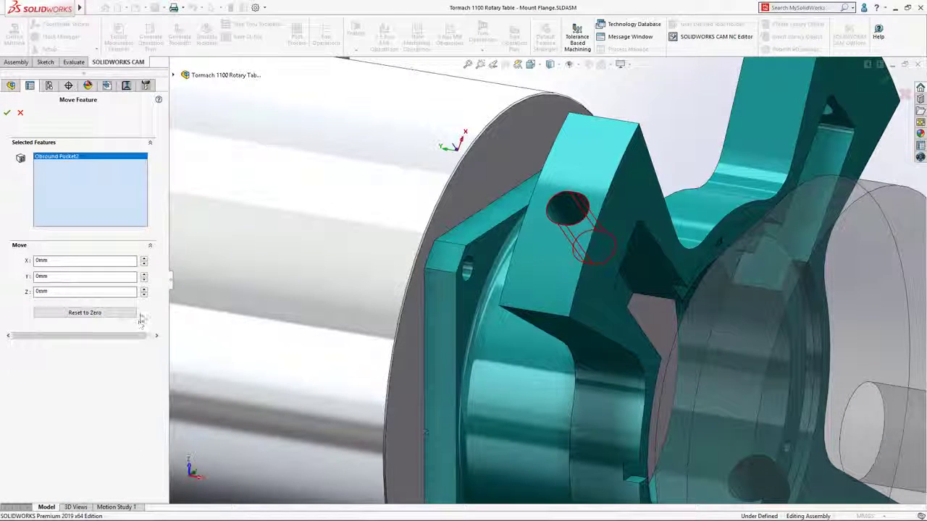
Try shifting Obround Pocket2 along X, first to 3 mm and back the other way to -3 mm.
click(144, 260)
click(144, 260)
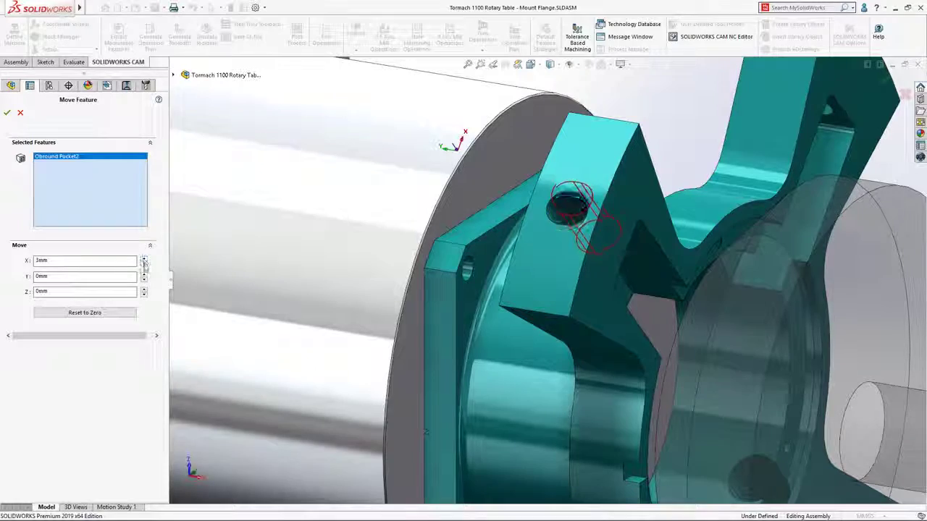
click(144, 265)
click(144, 265)
click(144, 265)
click(144, 265)
click(144, 265)
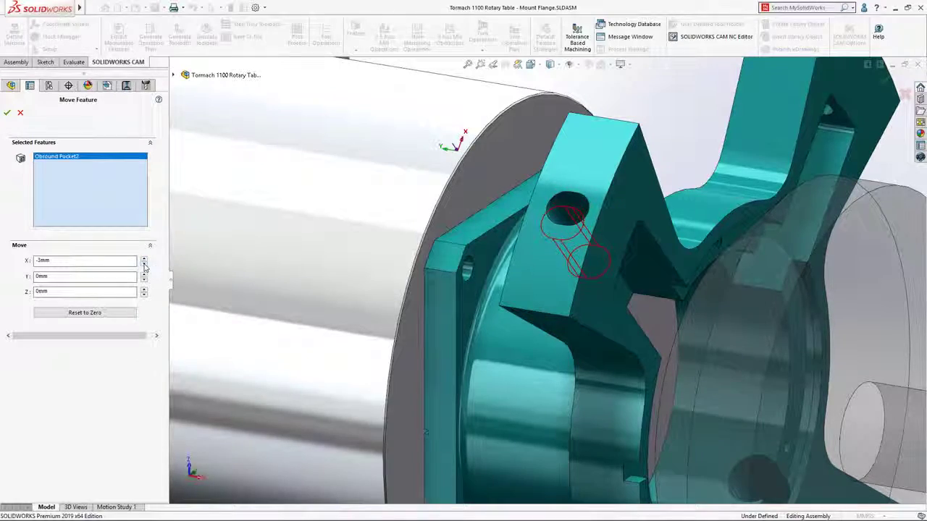
Set the X move of Obround Pocket2 to 0.5 mm, accept it and regenerate the feature's toolpath.
mouse_move(553, 280)
middle_down()
mouse_move(495, 271)
mouse_move(554, 283)
middle_up()
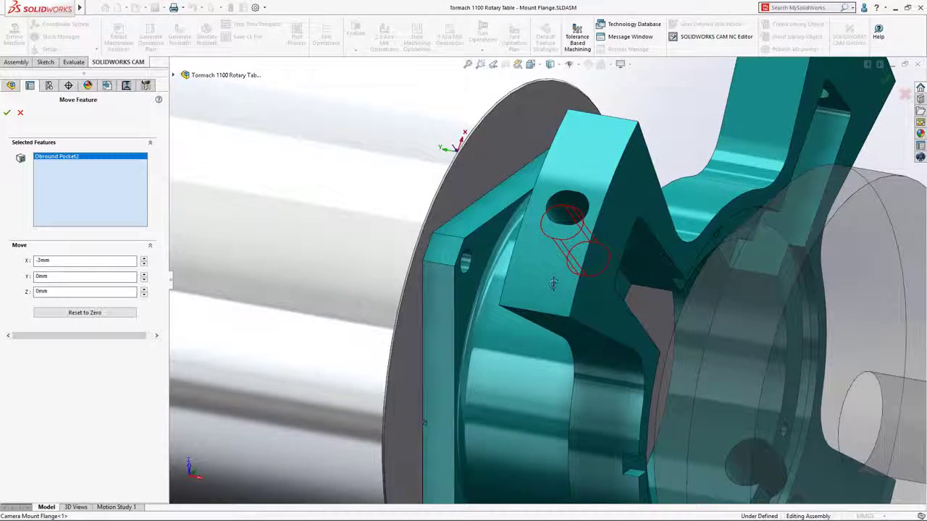
click(68, 263)
text(0.5)
key(Return)
click(9, 114)
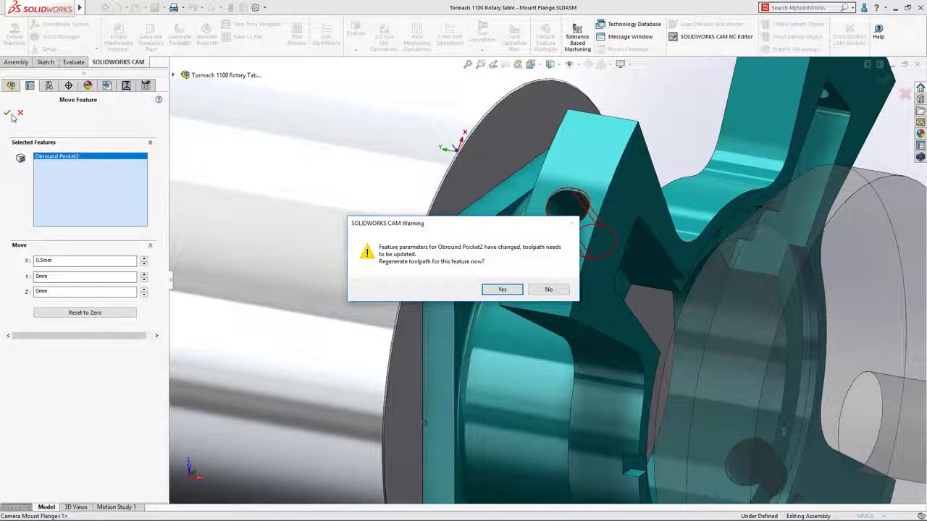
click(500, 289)
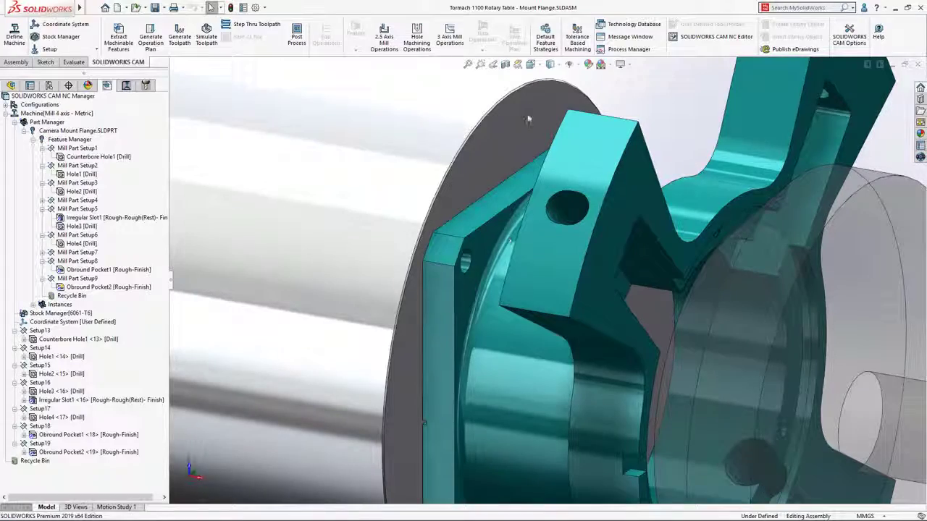
Switch to the saved STOCK view and run the toolpath simulation with the End option.
click(533, 64)
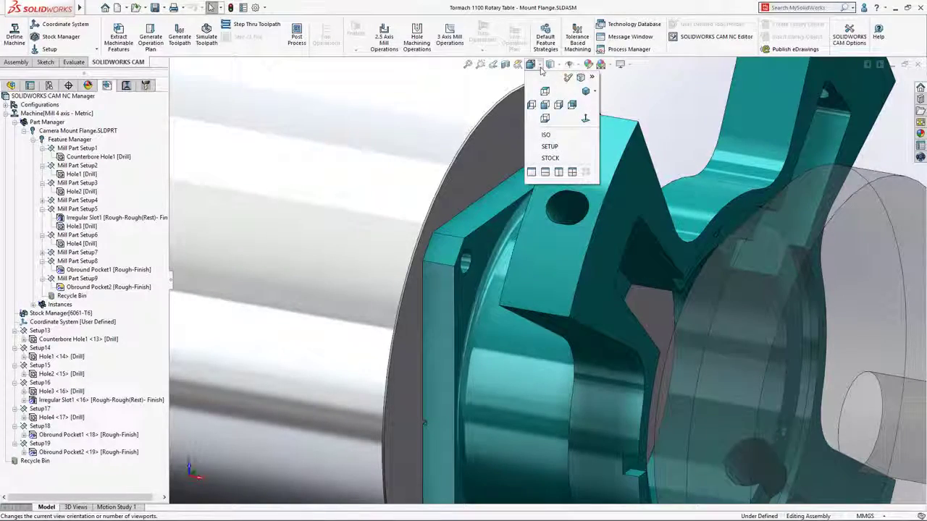
click(550, 157)
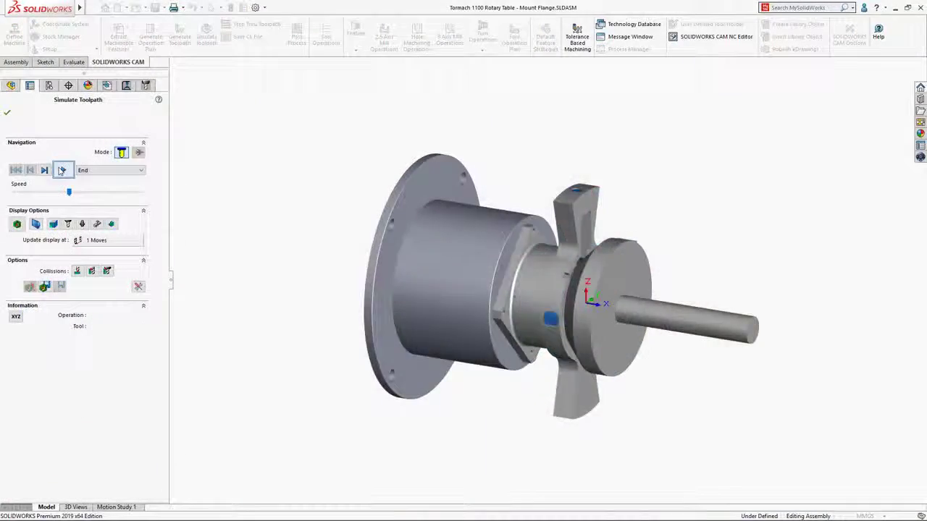
click(62, 170)
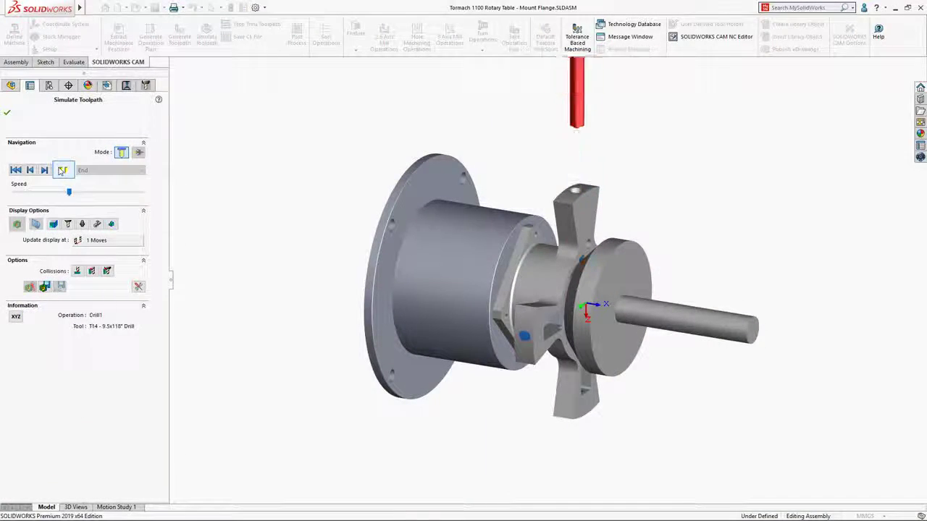